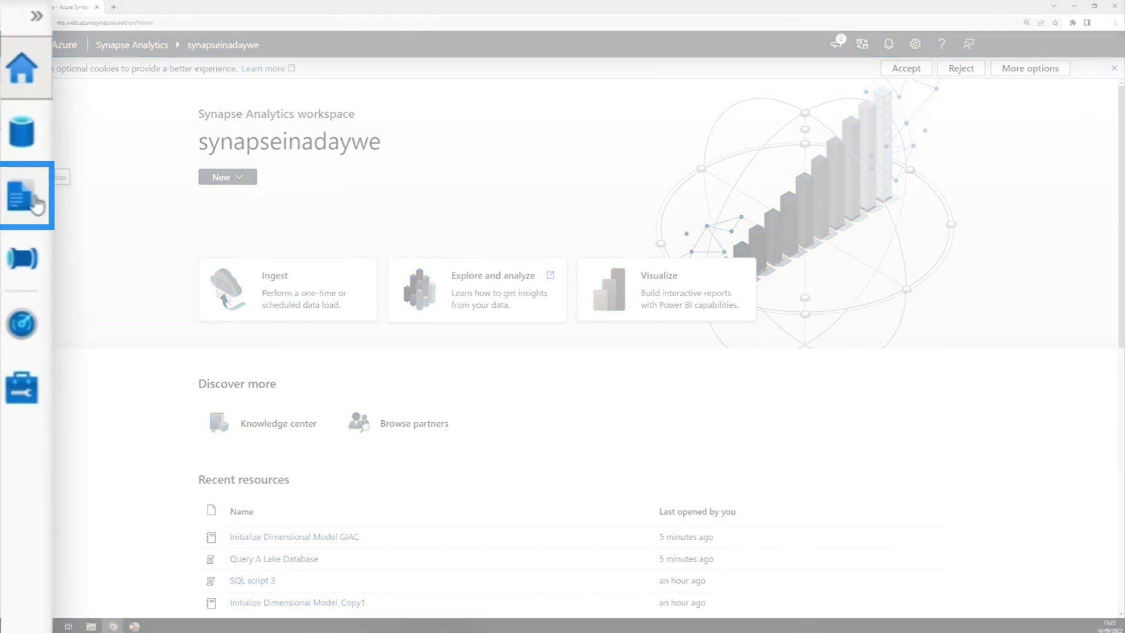
- Open the Initialize Dimensional Model notebook and review its ten sample Taxi rows
click(21, 196)
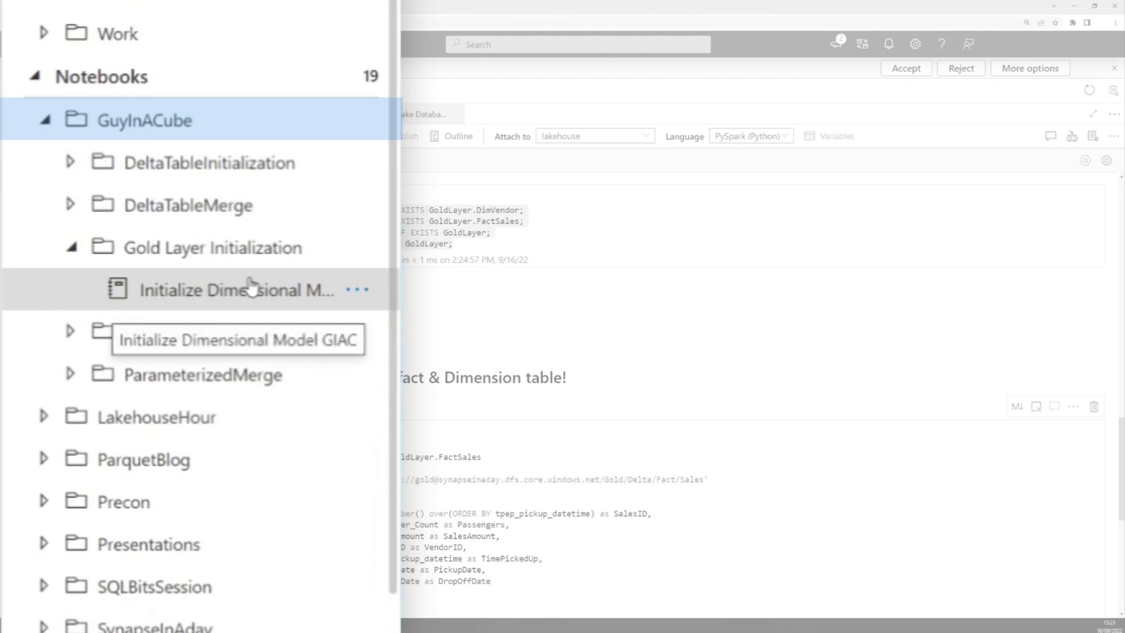
click(216, 293)
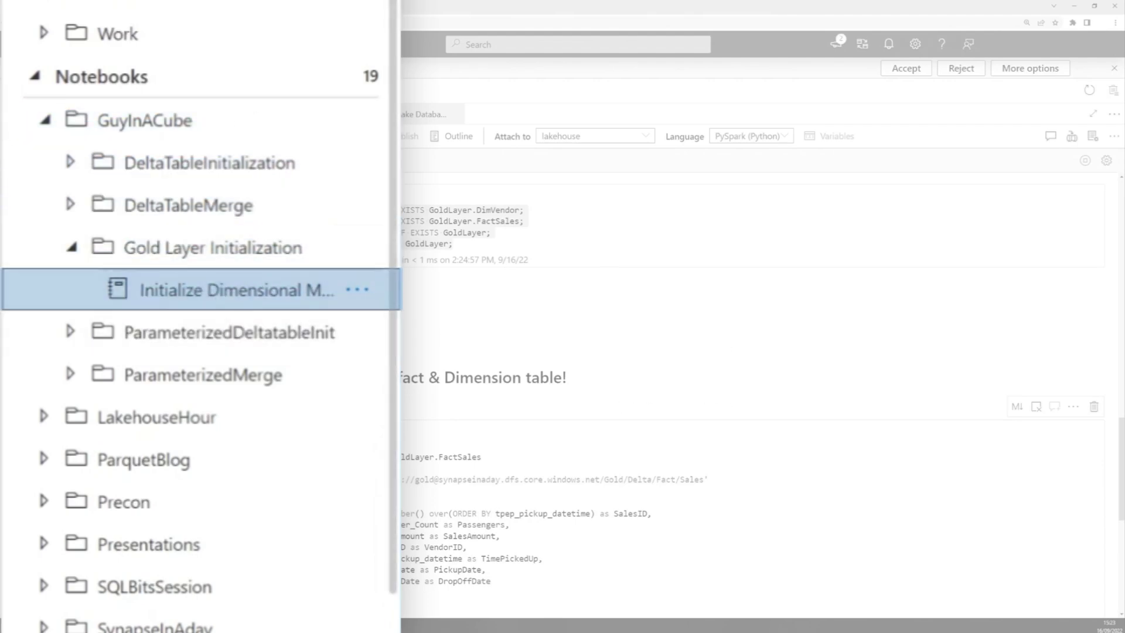
scroll(542, 229, up, 10)
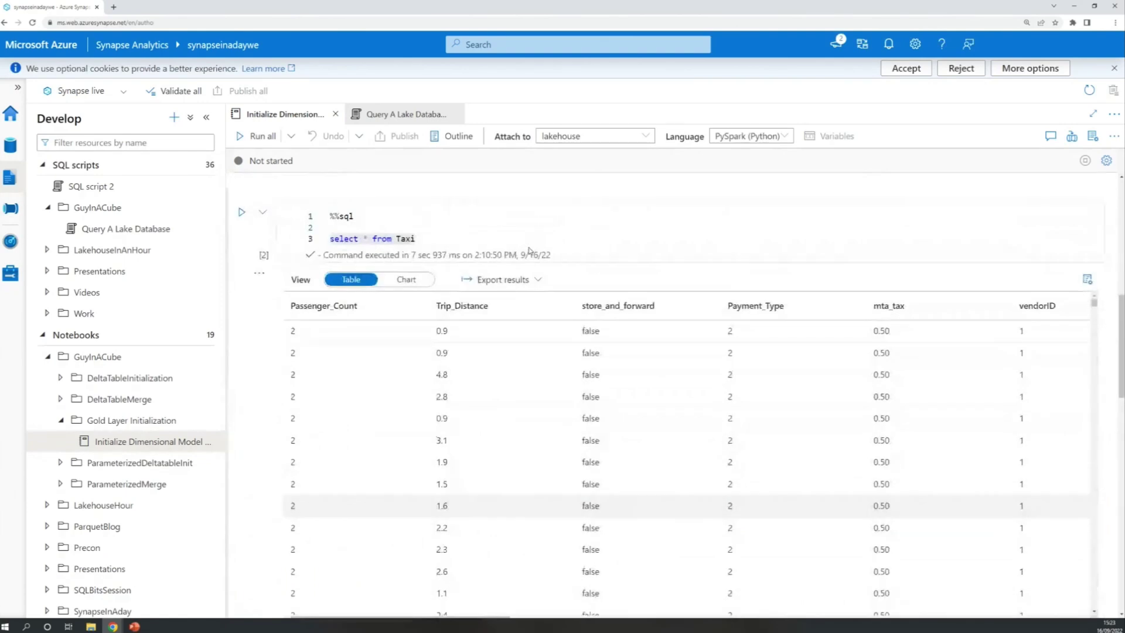
scroll(528, 264, up, 2)
scroll(523, 293, up, 3)
key(ctrl+a)
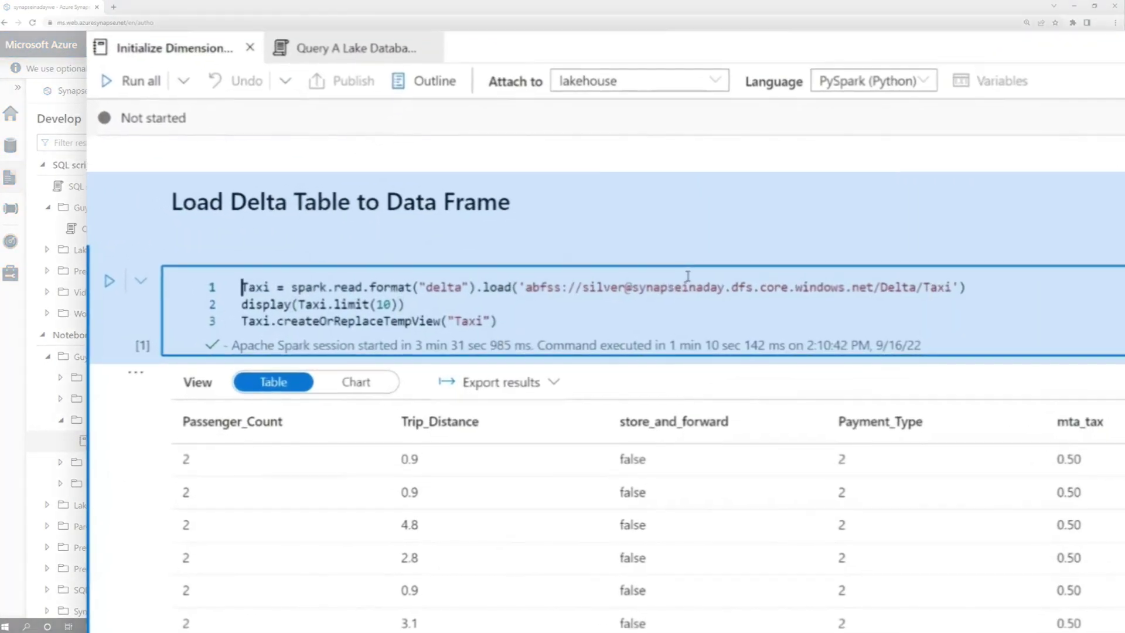
click(191, 311)
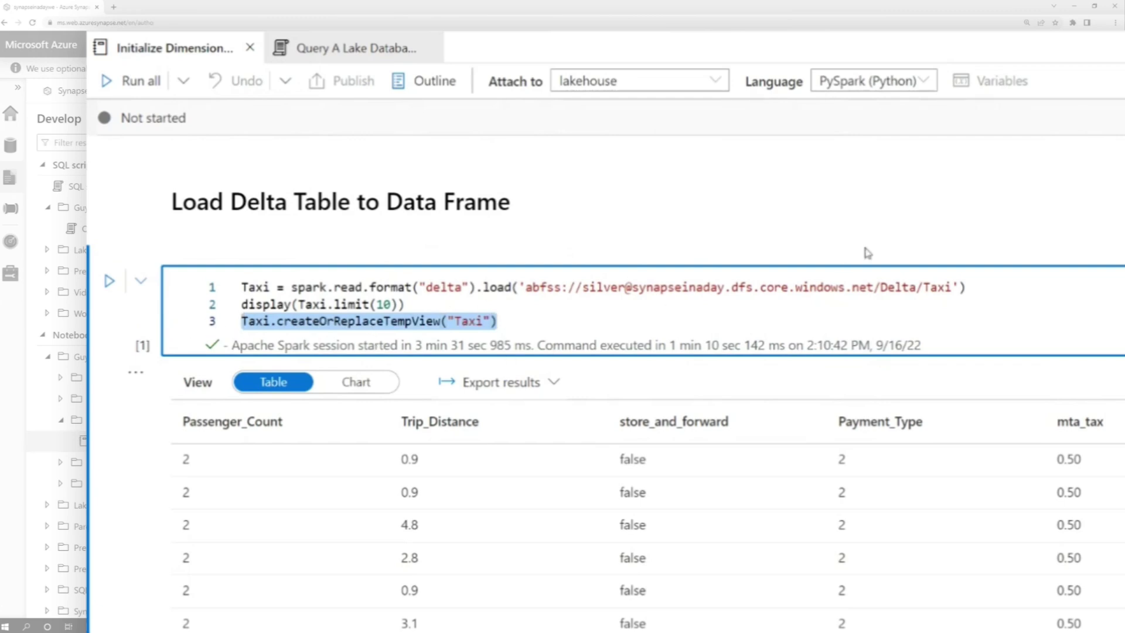
scroll(865, 253, down, 3)
scroll(809, 305, down, 2)
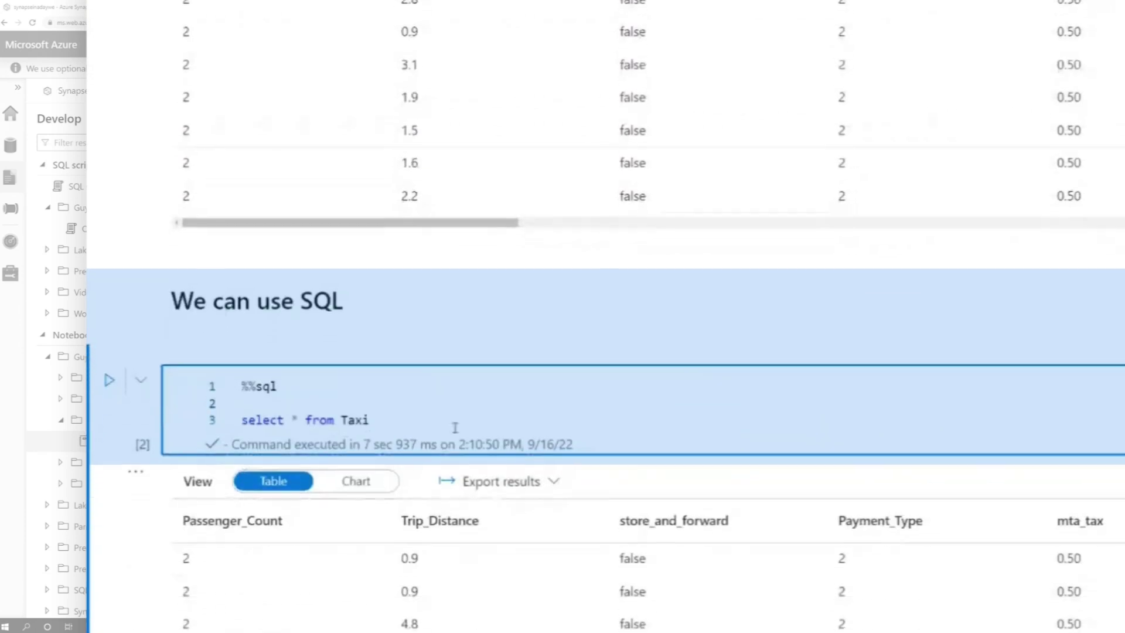
click(431, 403)
scroll(503, 395, down, 1)
scroll(477, 363, down, 1)
scroll(477, 364, down, 1)
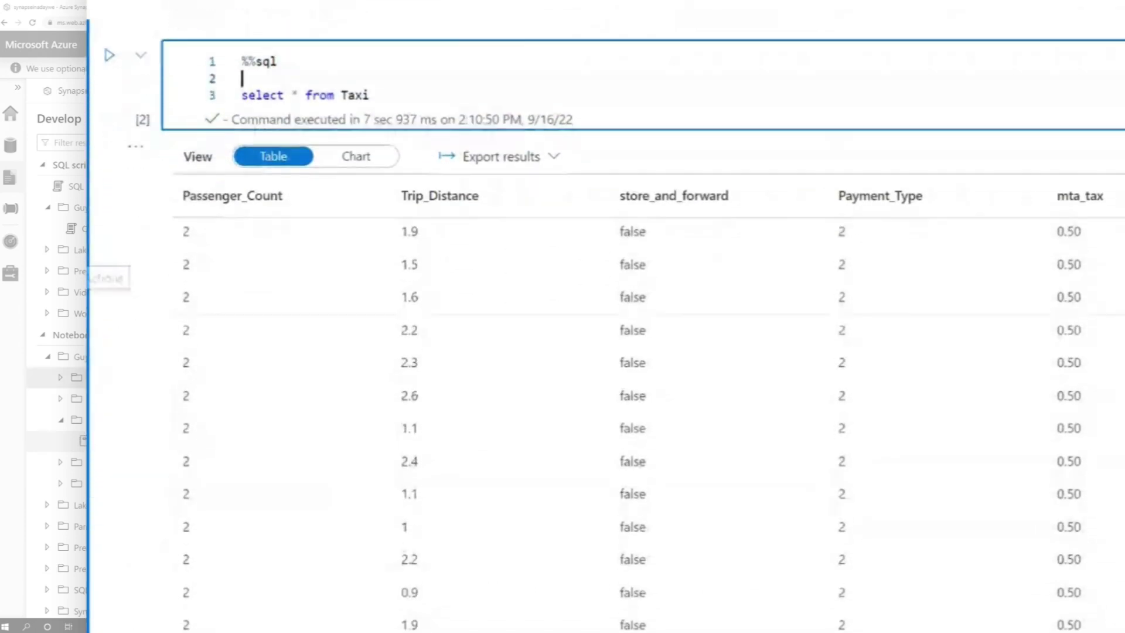
scroll(125, 372, down, 3)
scroll(341, 391, down, 2)
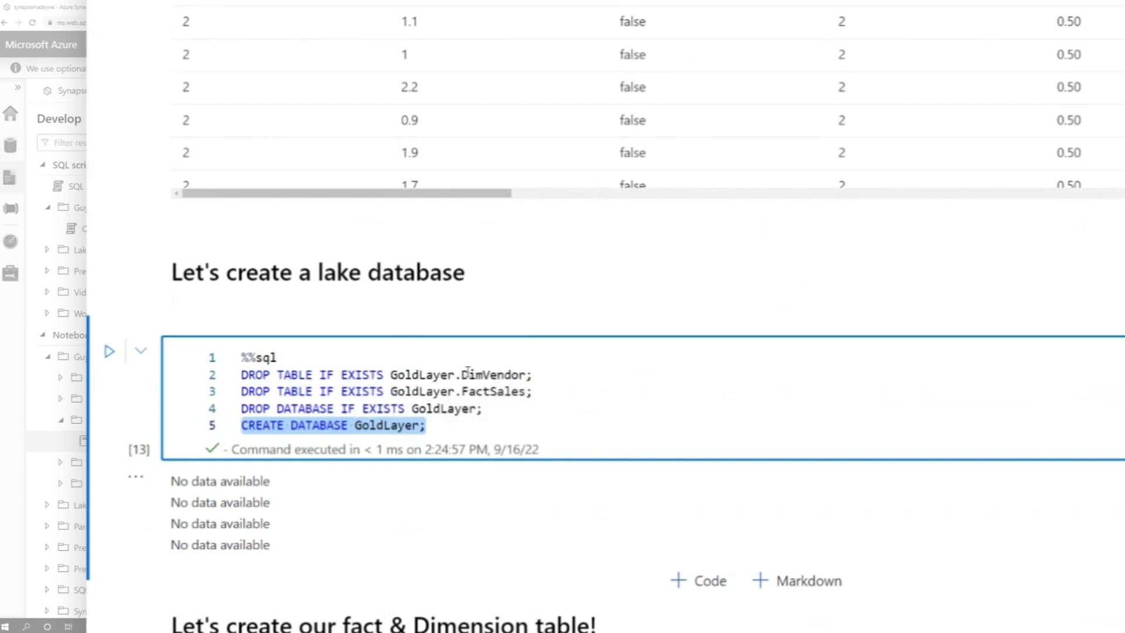
mouse_move(421, 391)
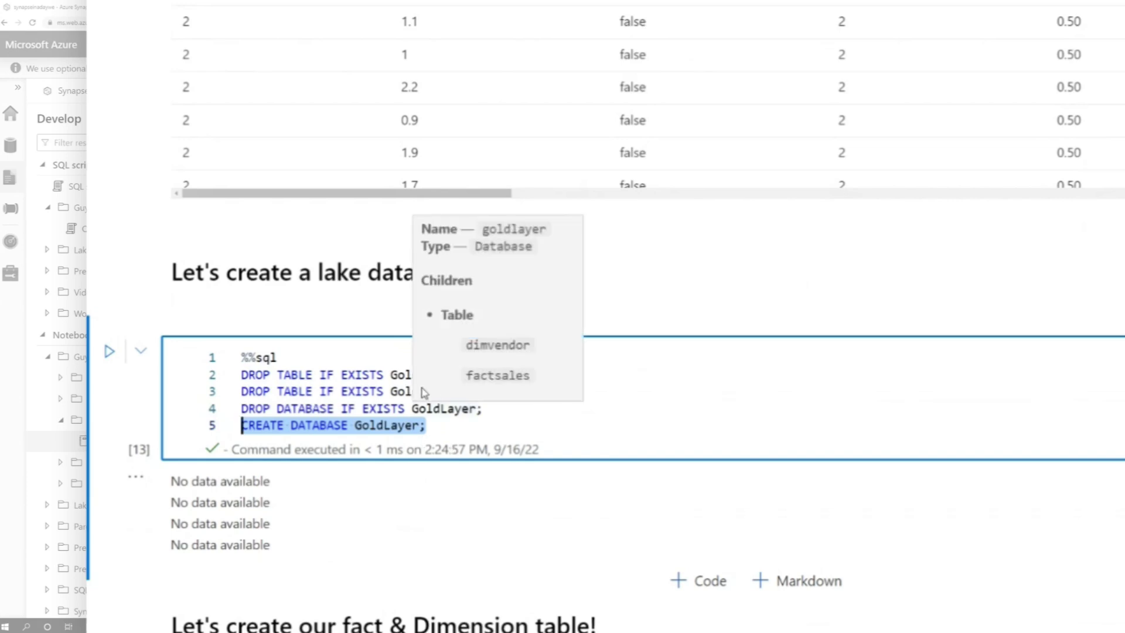
click(369, 391)
scroll(452, 384, down, 2)
scroll(453, 388, down, 3)
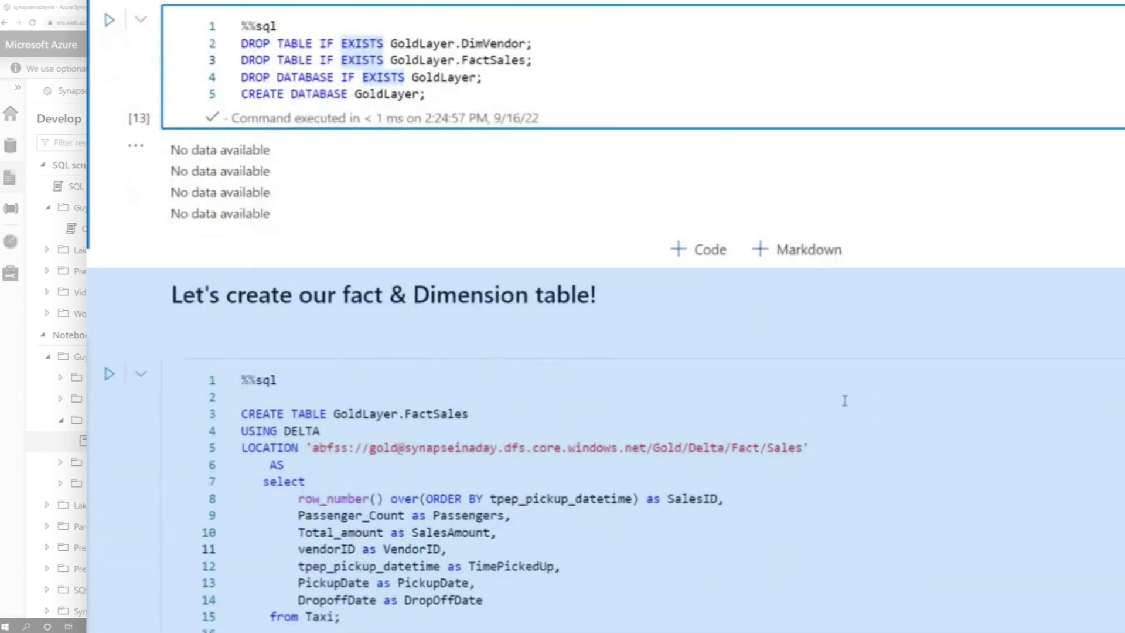
scroll(845, 401, down, 3)
click(449, 215)
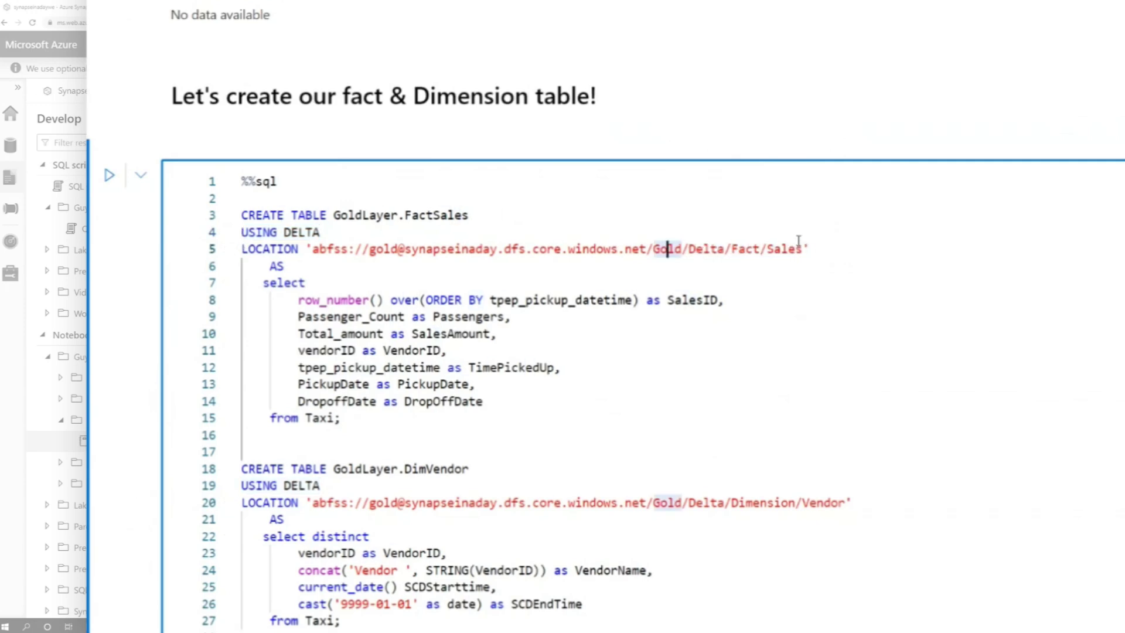
drag(341, 419, 212, 289)
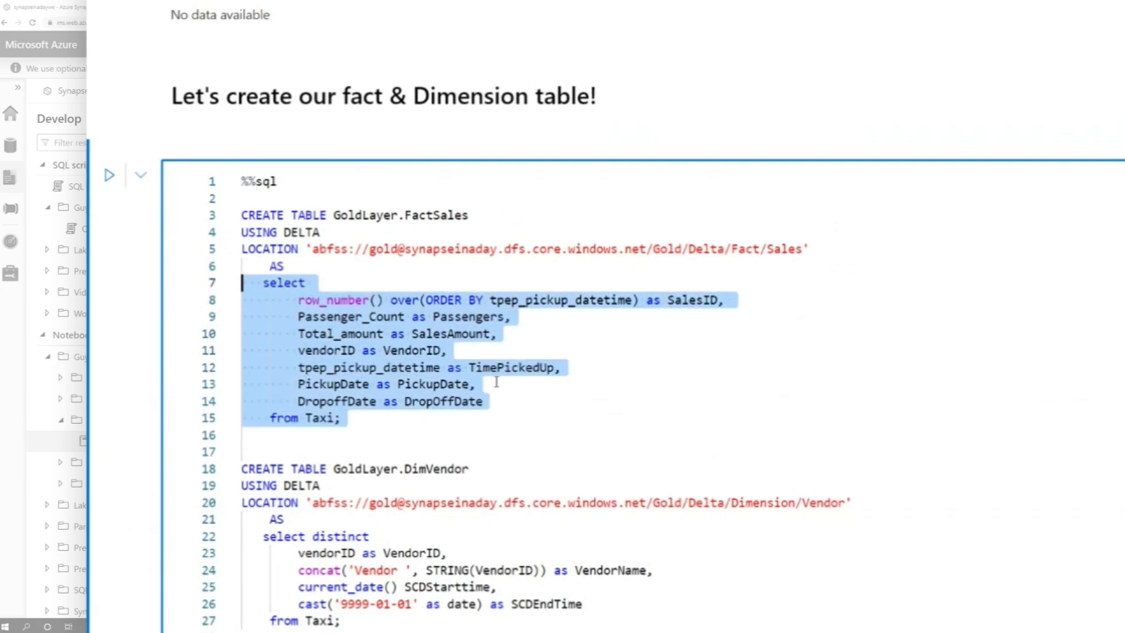
double_click(311, 350)
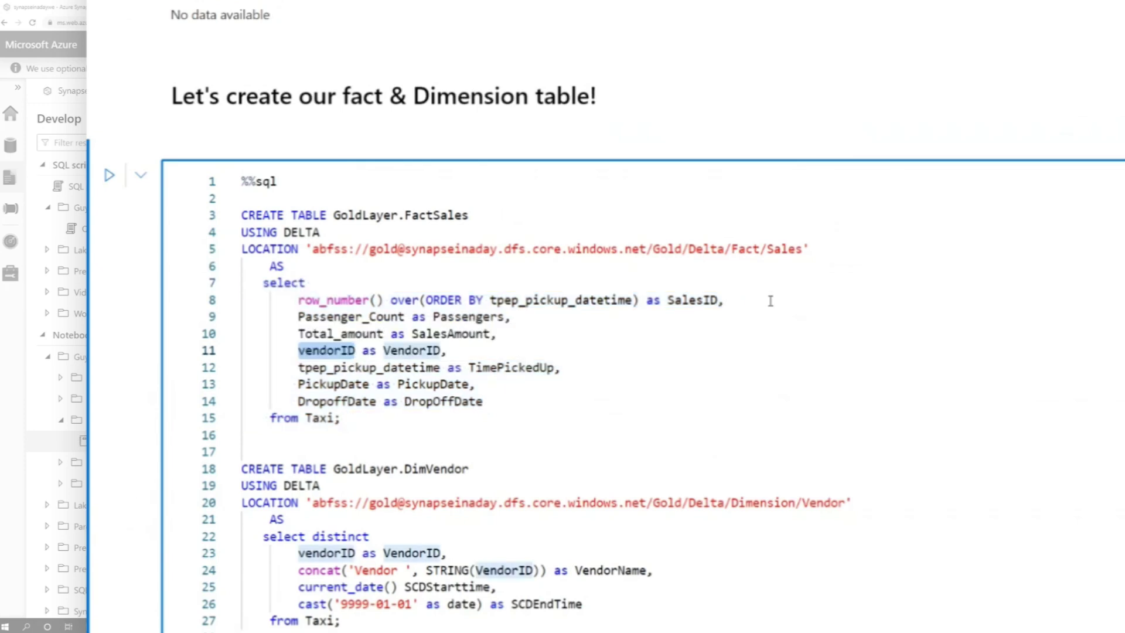
scroll(466, 418, down, 3)
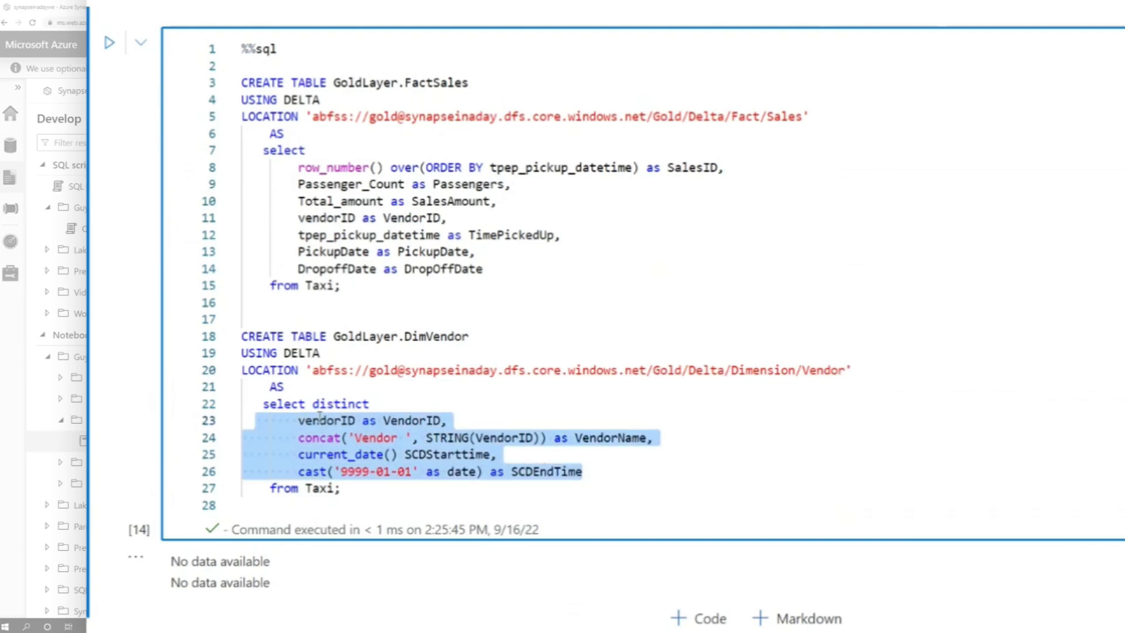
click(328, 436)
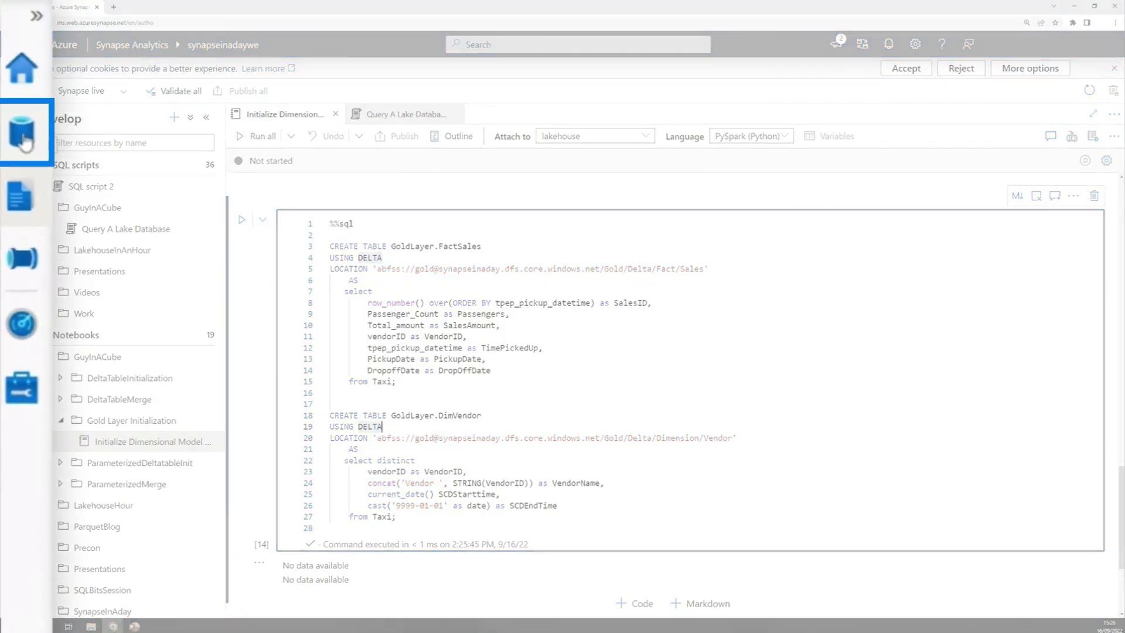
click(24, 141)
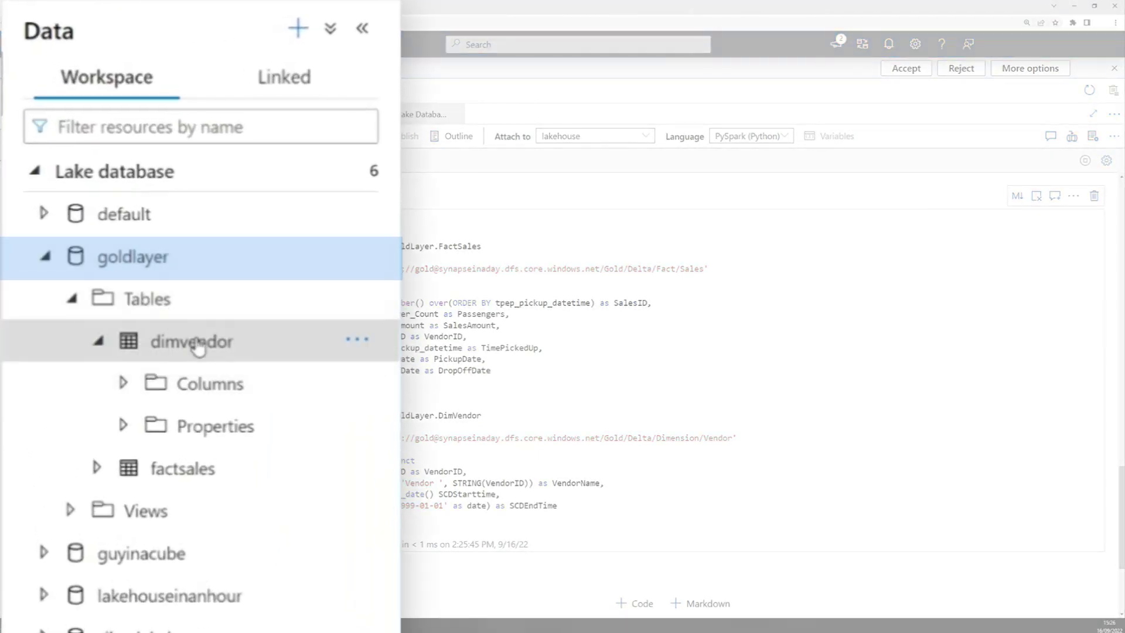
- Generate a Select TOP 100 rows script for goldlayer's dimvendor table
click(192, 347)
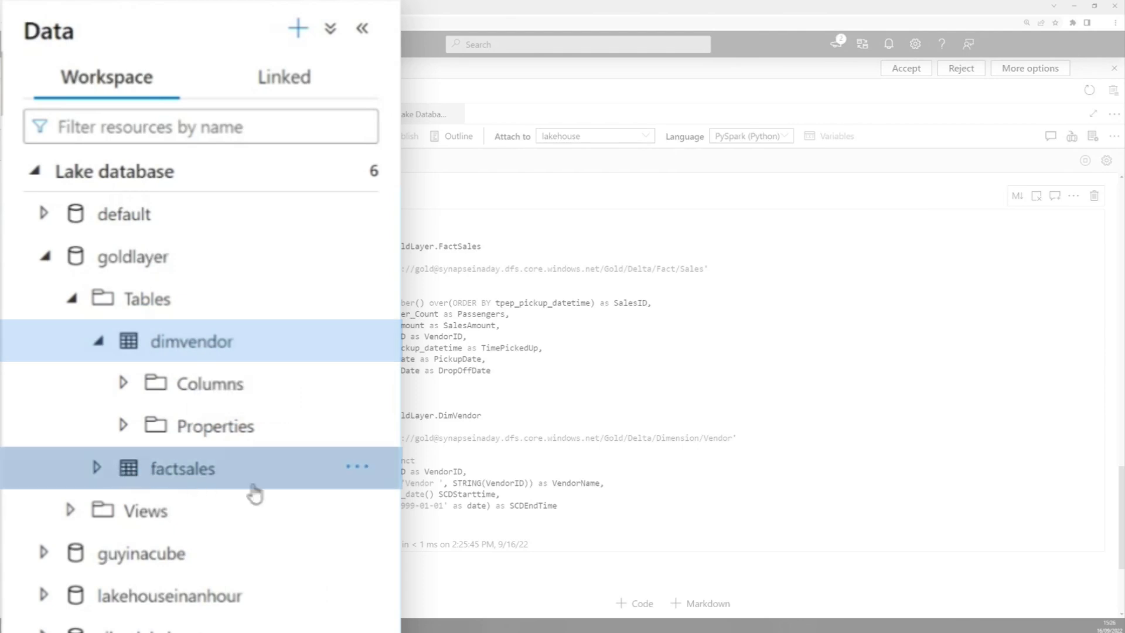
click(357, 511)
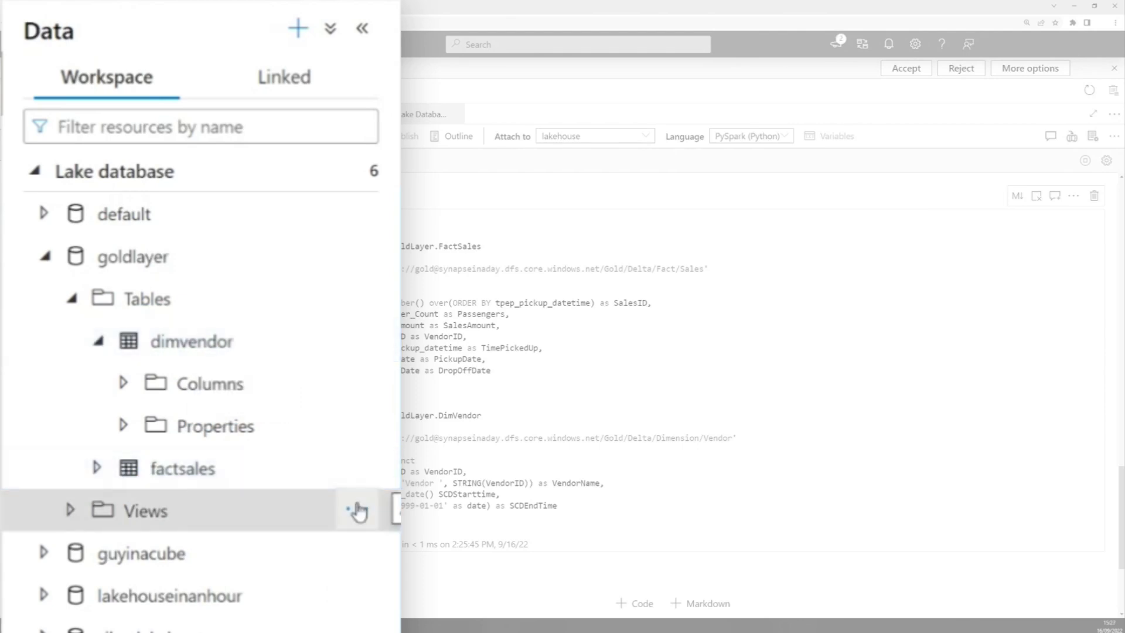
mouse_move(192, 341)
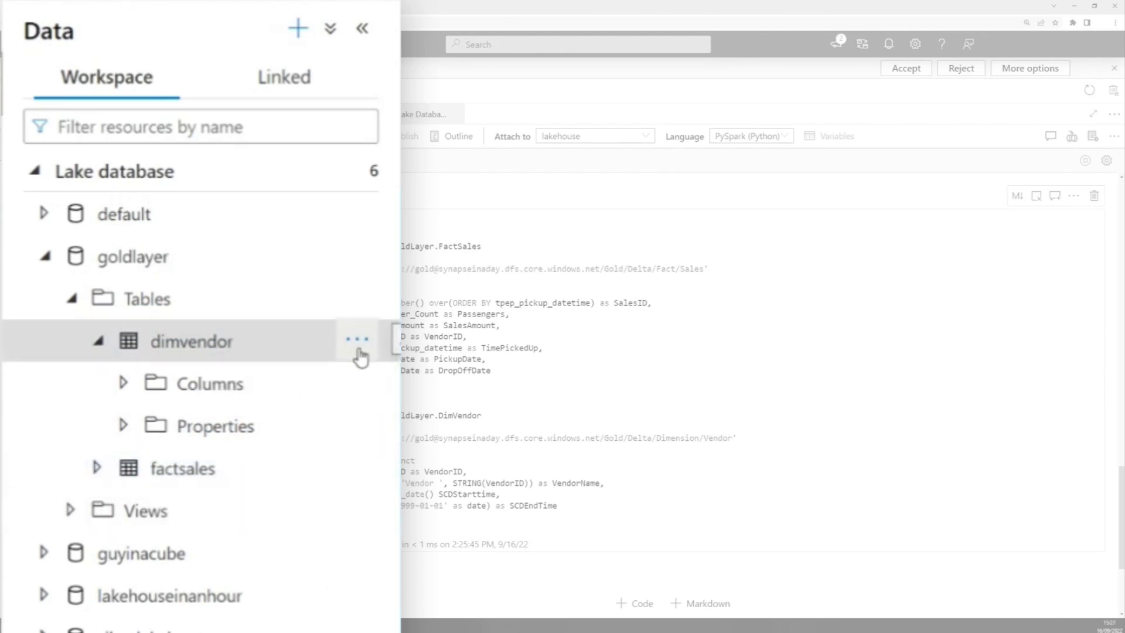
click(358, 342)
mouse_move(436, 383)
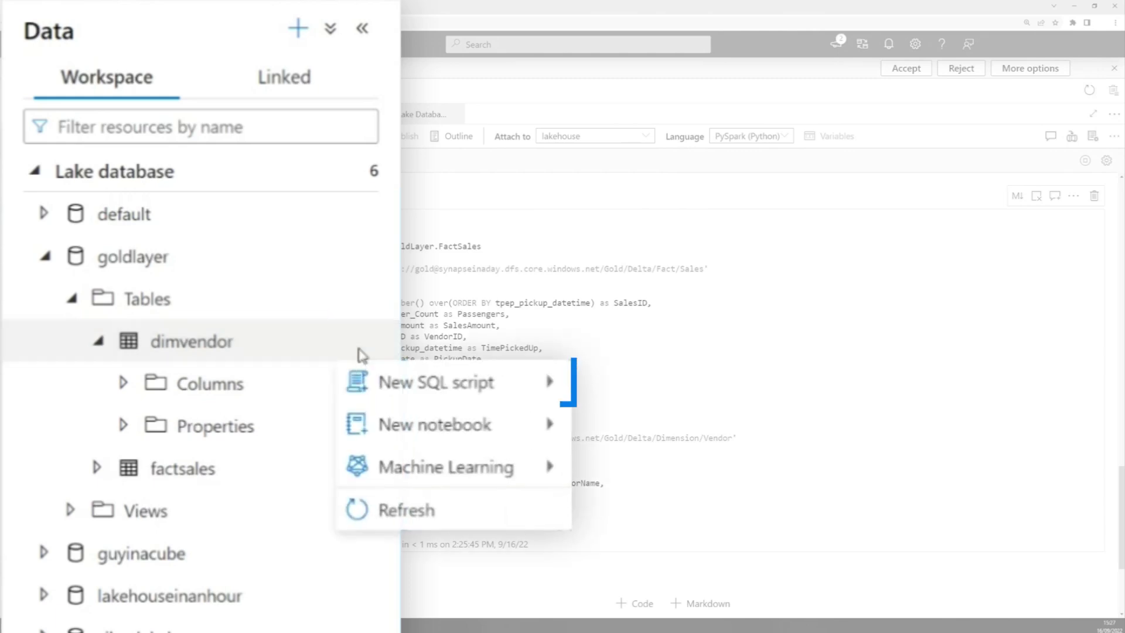
click(666, 393)
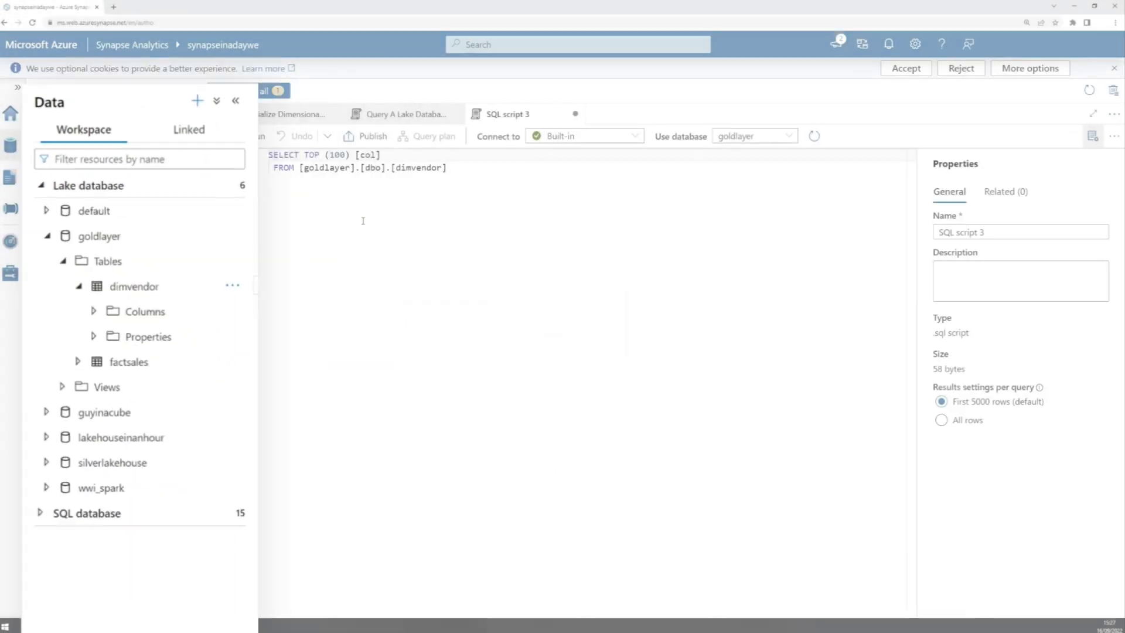